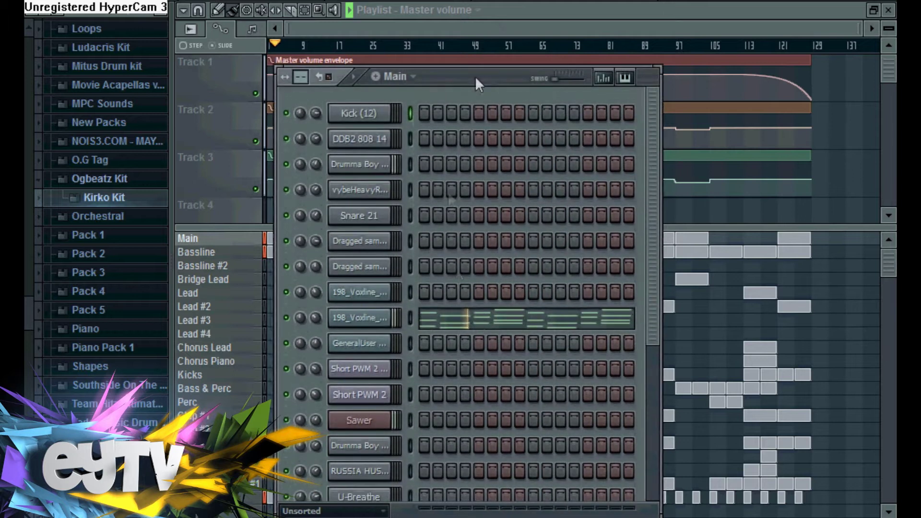
- Examine the full note sequence of the 198_Voxline_Session #2 channel in the Main pattern's piano roll, then close it
click(487, 321)
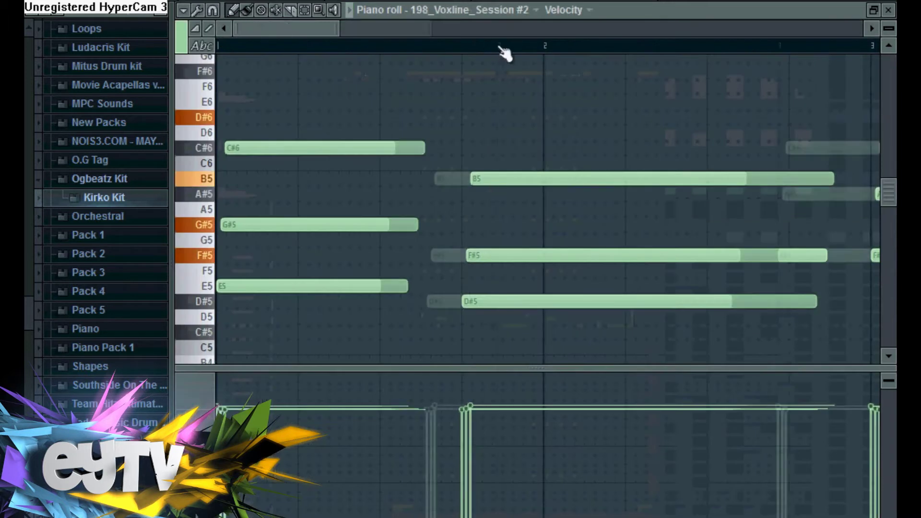
scroll(504, 50, down, 6)
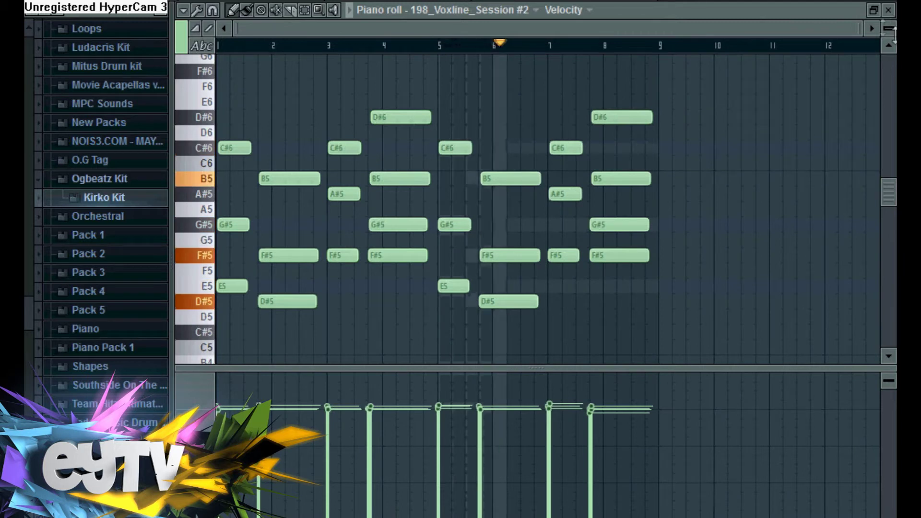
click(889, 10)
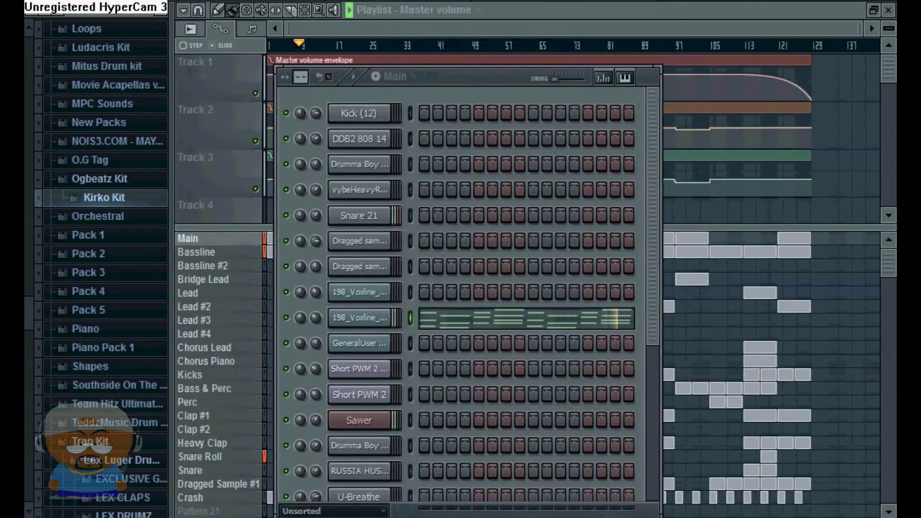
- Switch to the Bassline pattern and examine the Sawer channel's notes in the piano roll, then close it
click(197, 252)
click(449, 154)
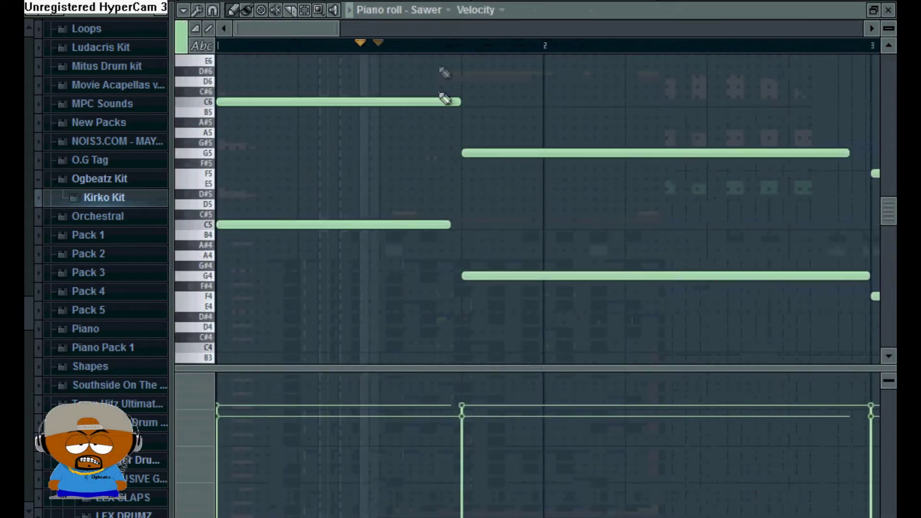
scroll(446, 47, down, 2)
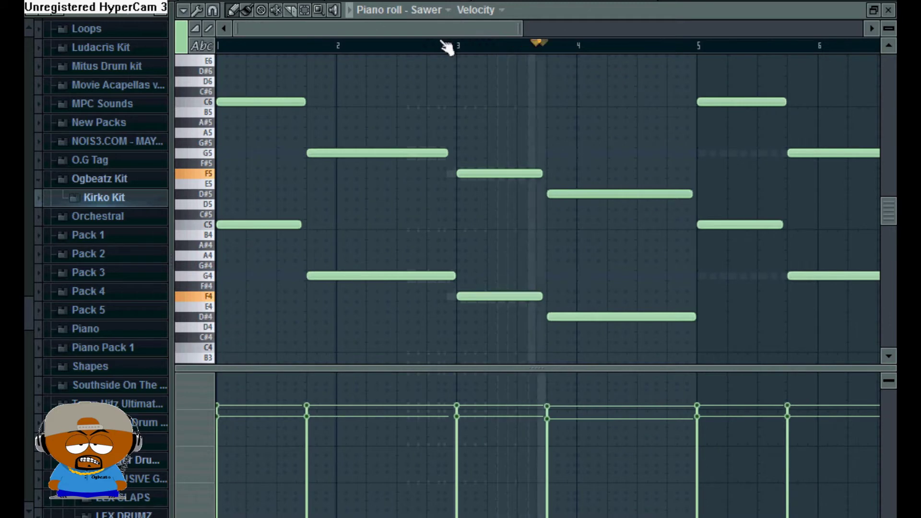
click(889, 10)
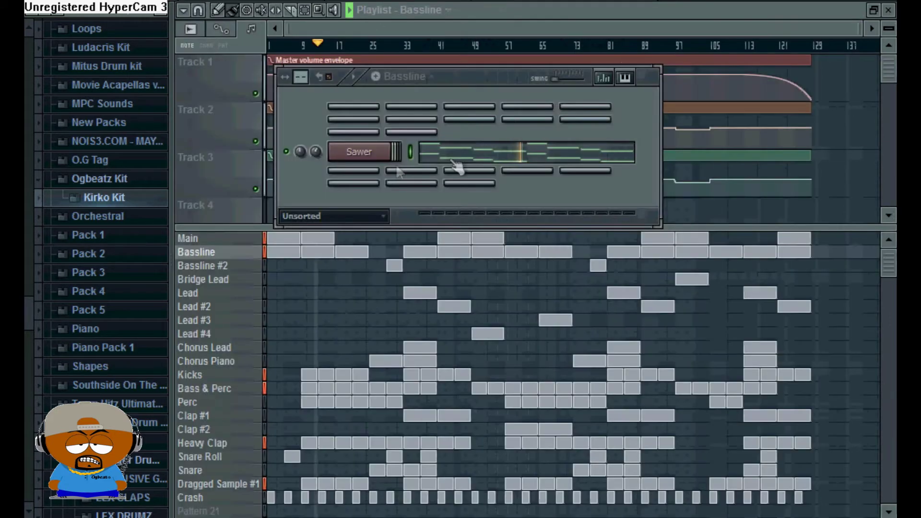
- View the Sawer synthesizer's settings for the Bassline pattern, then close its plugin window
click(362, 152)
drag(503, 73, 354, 71)
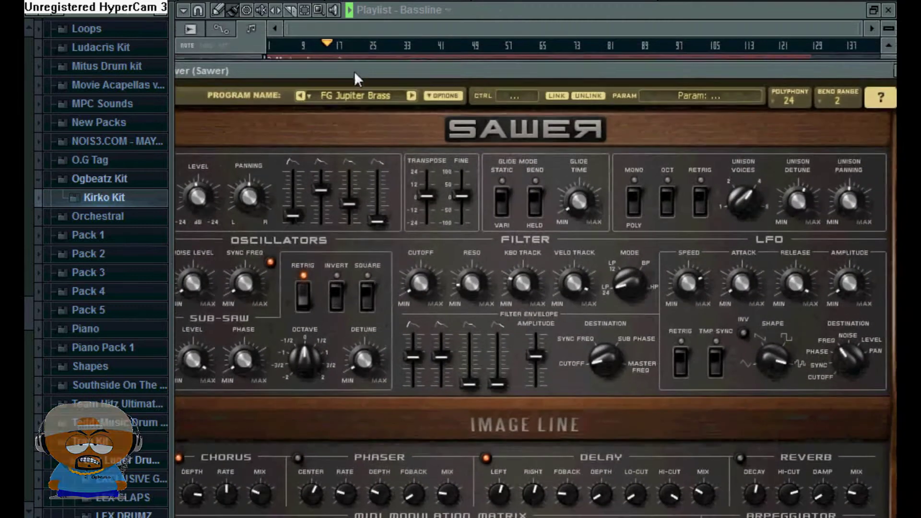
drag(867, 70, 830, 89)
click(867, 90)
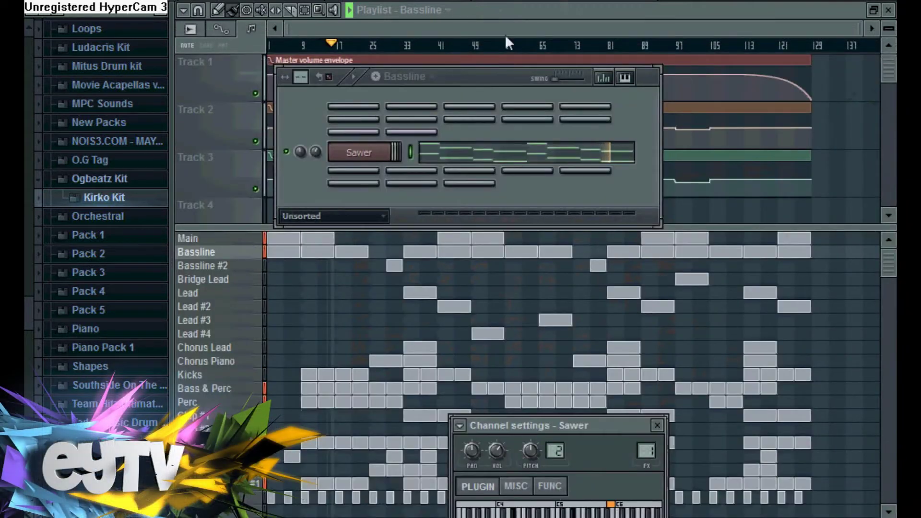
- Look through the patterns from Bassline #2 to Chorus Lead one after another in the step sequencer
click(202, 265)
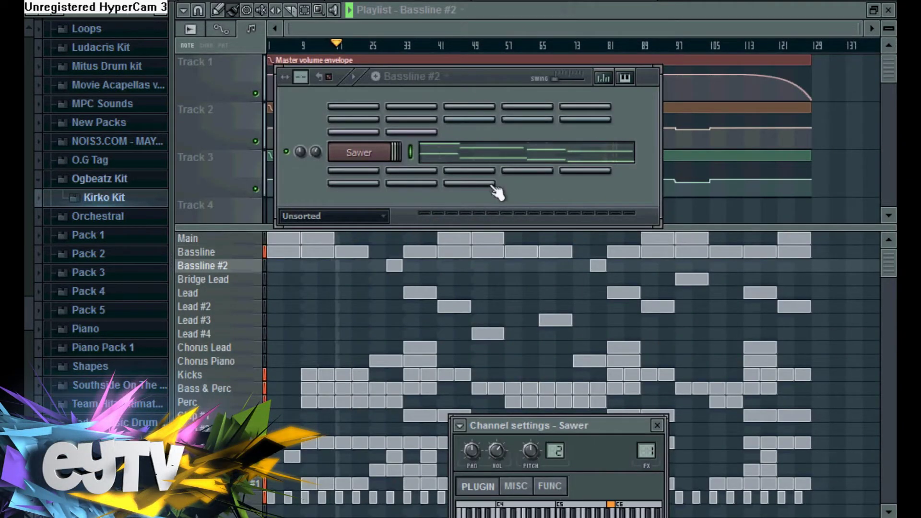
key(KP_Add)
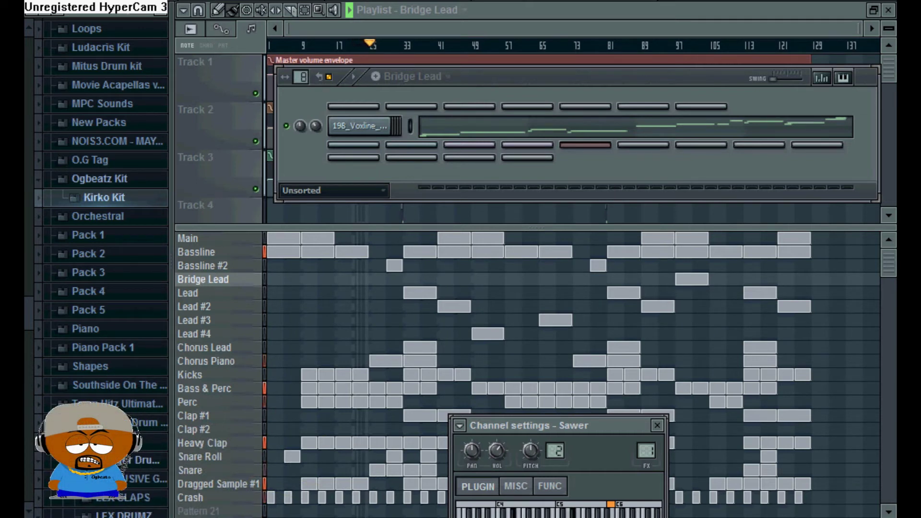
click(188, 293)
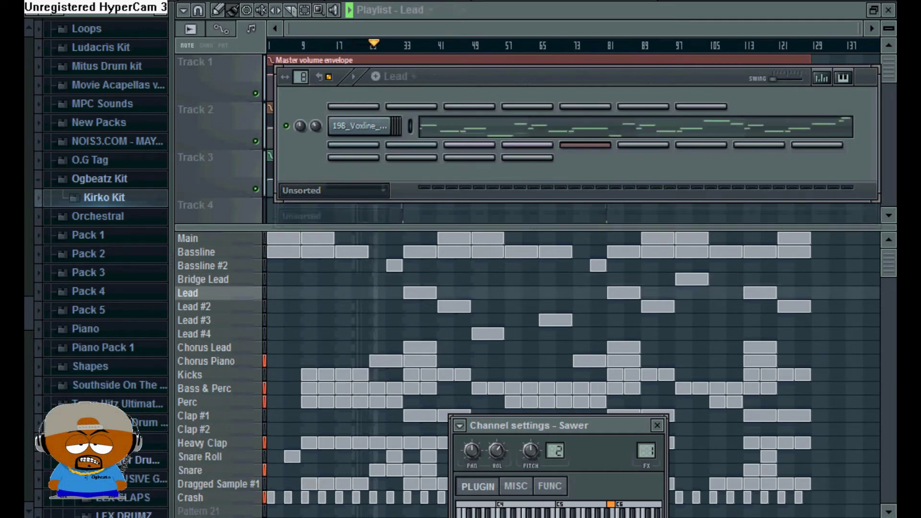
click(195, 307)
click(194, 321)
click(194, 306)
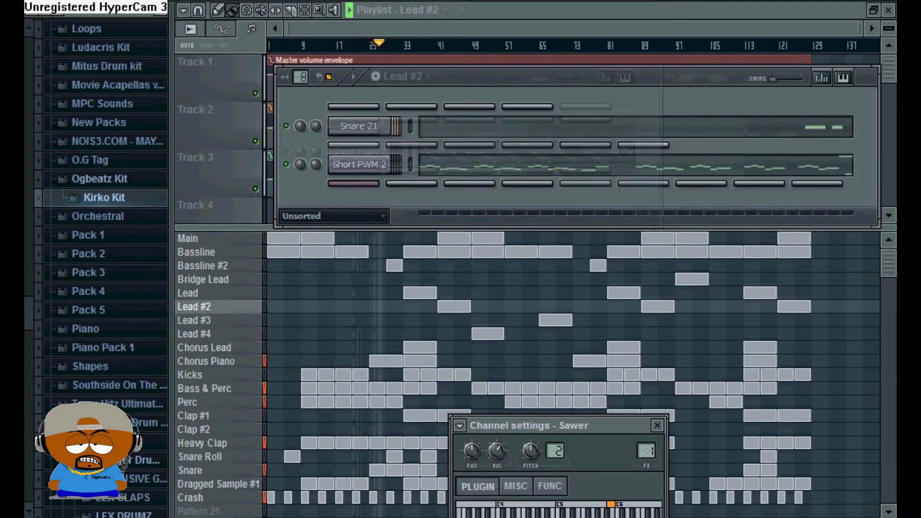
click(195, 321)
click(194, 334)
click(205, 348)
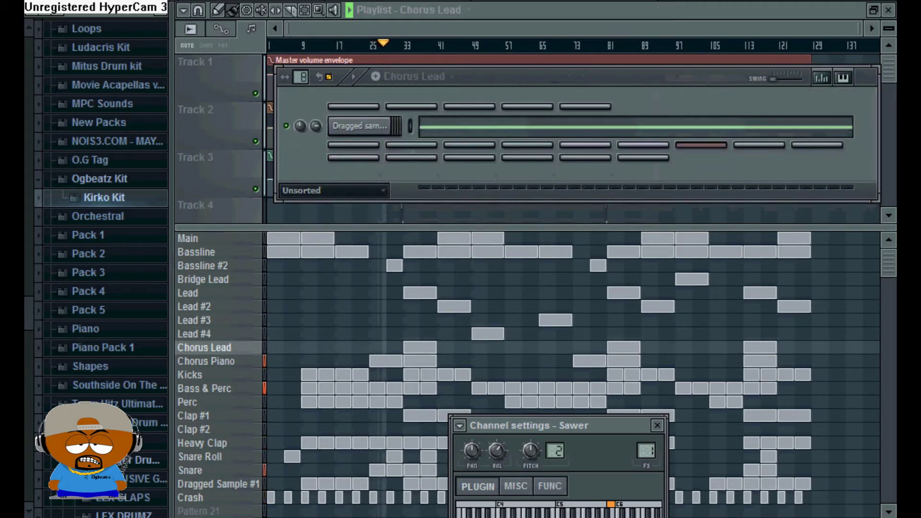
- Switch to the Chorus Piano pattern and examine its GeneralUser GS 1.4 notes in the piano roll, then close it
click(207, 361)
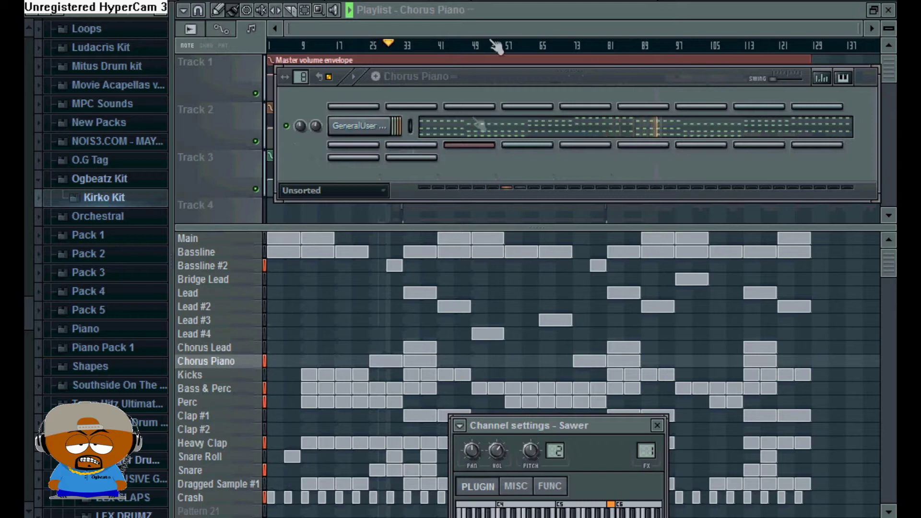
click(463, 134)
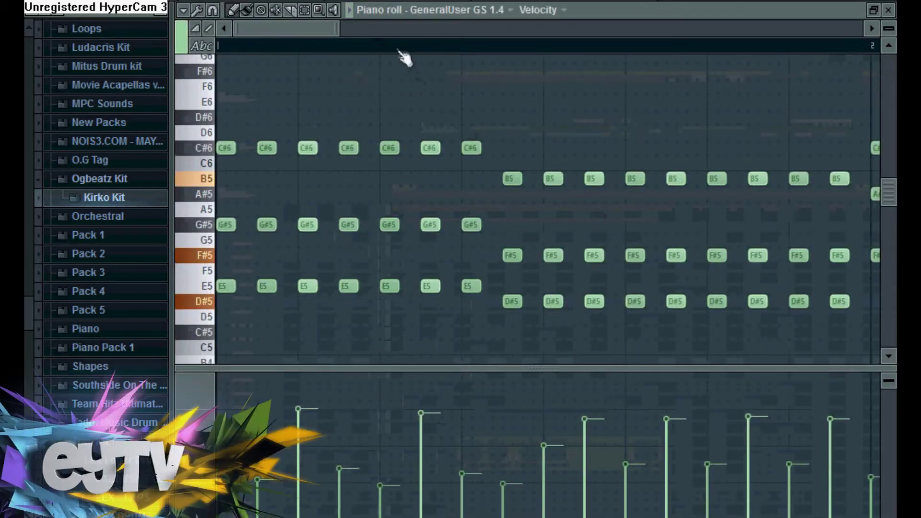
scroll(402, 47, down, 5)
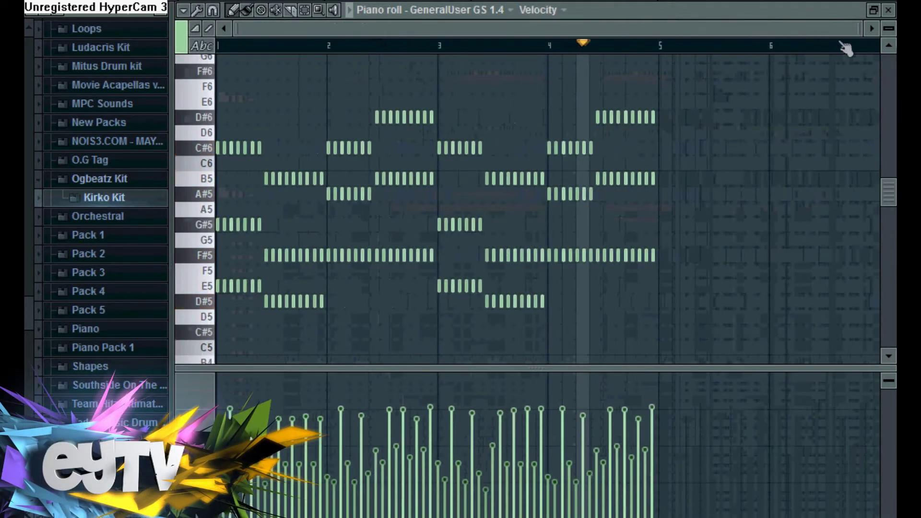
click(888, 10)
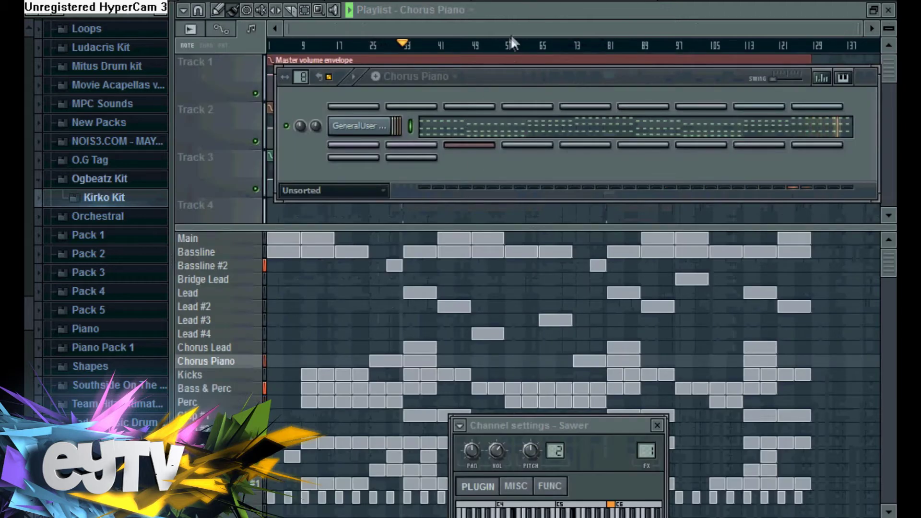
- Go back to the Lead pattern and examine its Voxline melody in the piano roll, then close it
key(KP_Subtract)
key(KP_Subtract)
key(KP_Subtract)
key(KP_Subtract)
key(KP_Subtract)
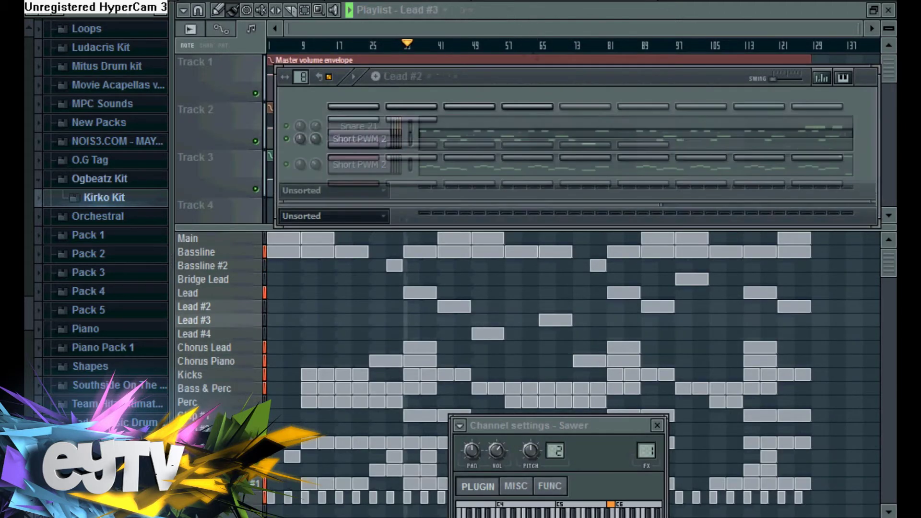
click(530, 135)
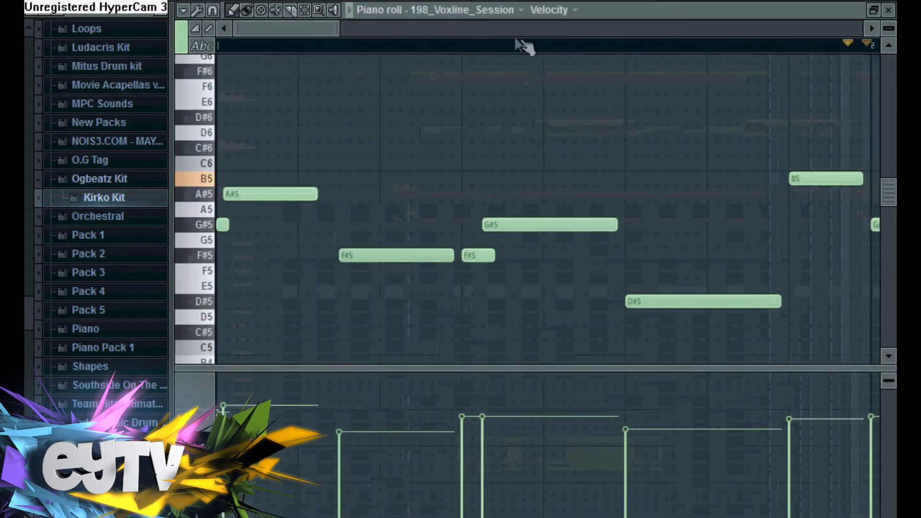
scroll(513, 53, down, 2)
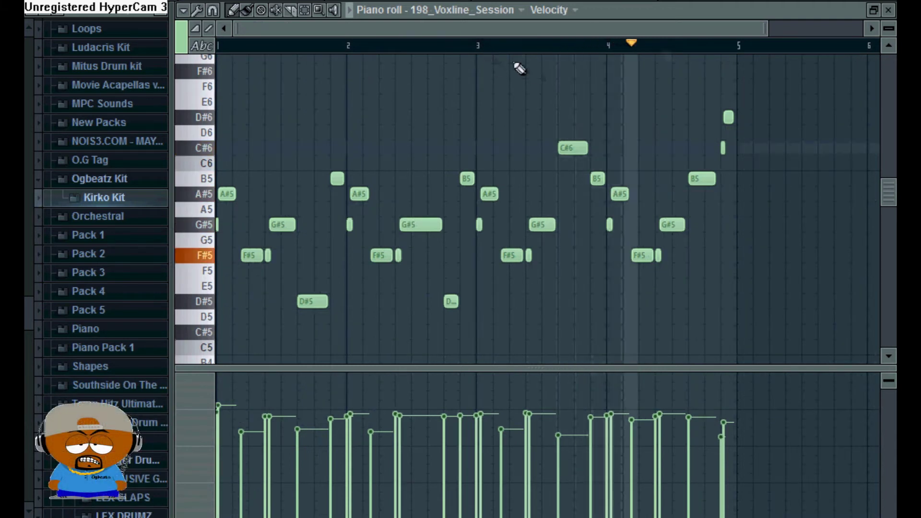
click(889, 10)
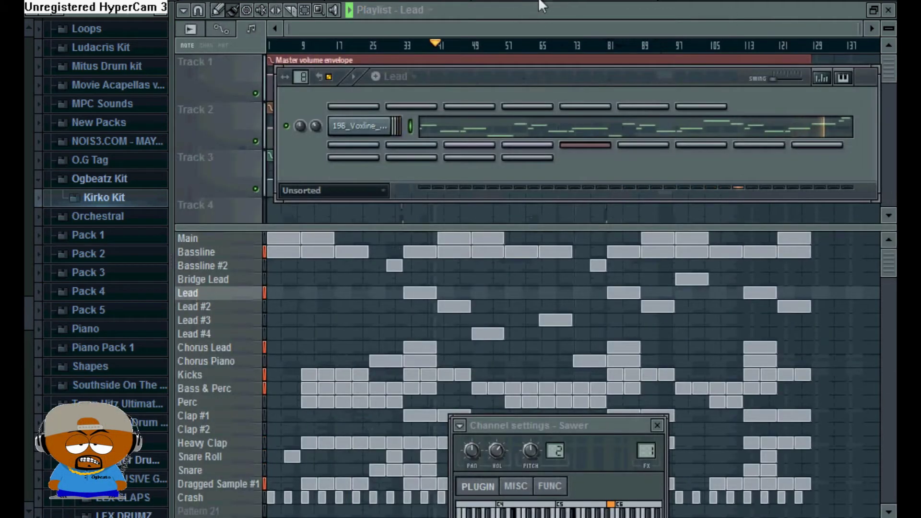
- Switch to the Lead #2 pattern and examine the whole Short PWM 2 melody in the piano roll
key(KP_Add)
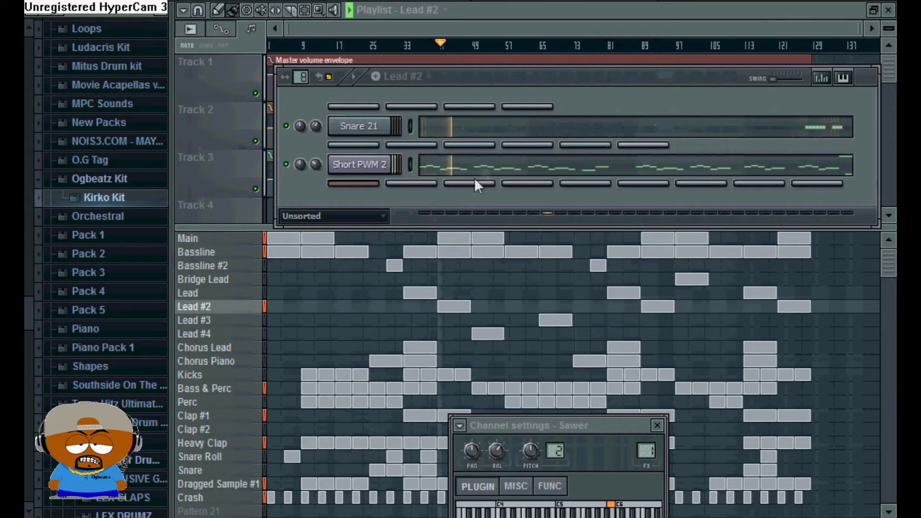
click(478, 164)
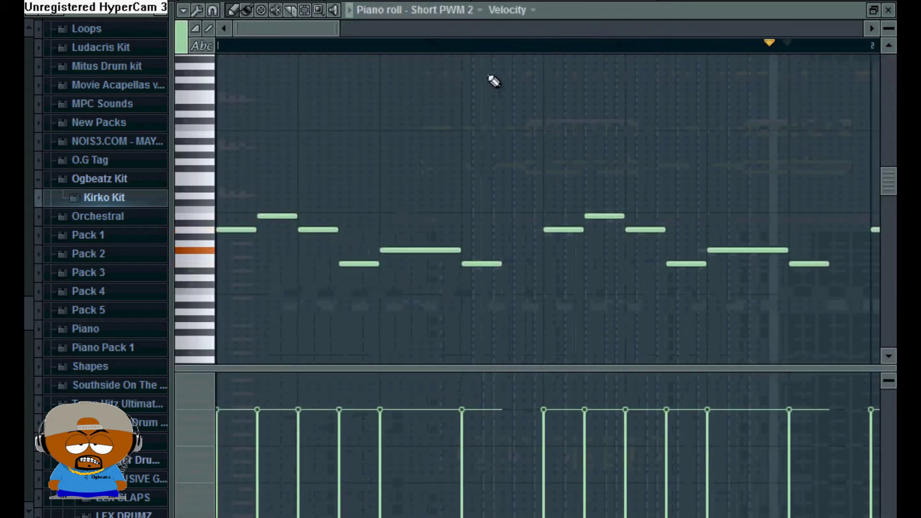
scroll(502, 48, down, 5)
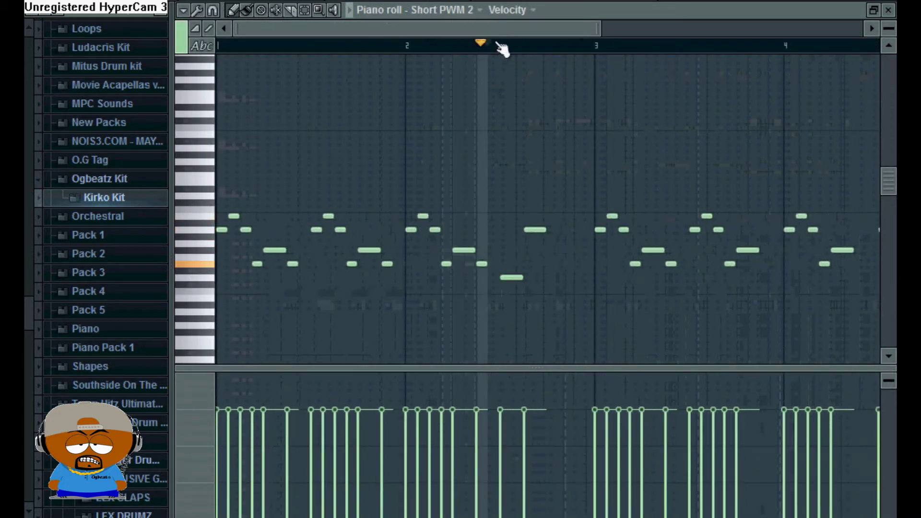
scroll(501, 48, down, 3)
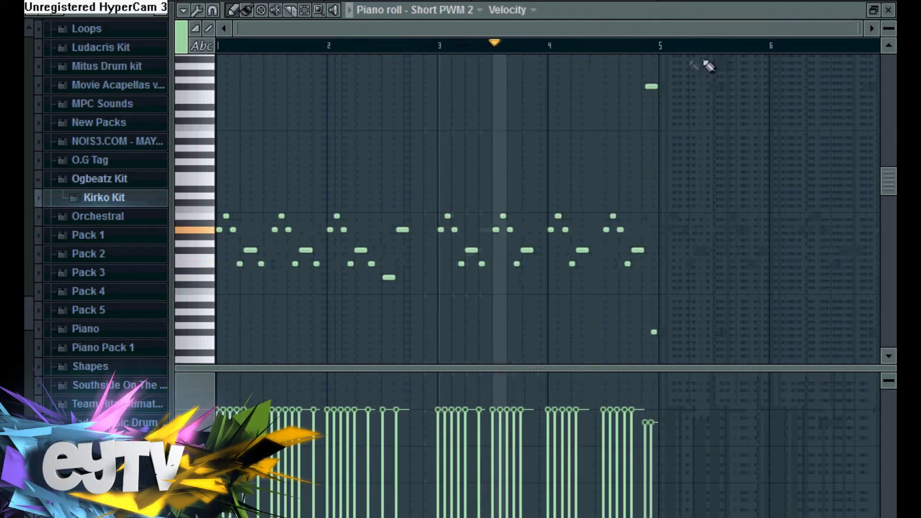
- Change the piano roll's keyboard display to the larger piano-style black and white keys
click(200, 44)
click(200, 44)
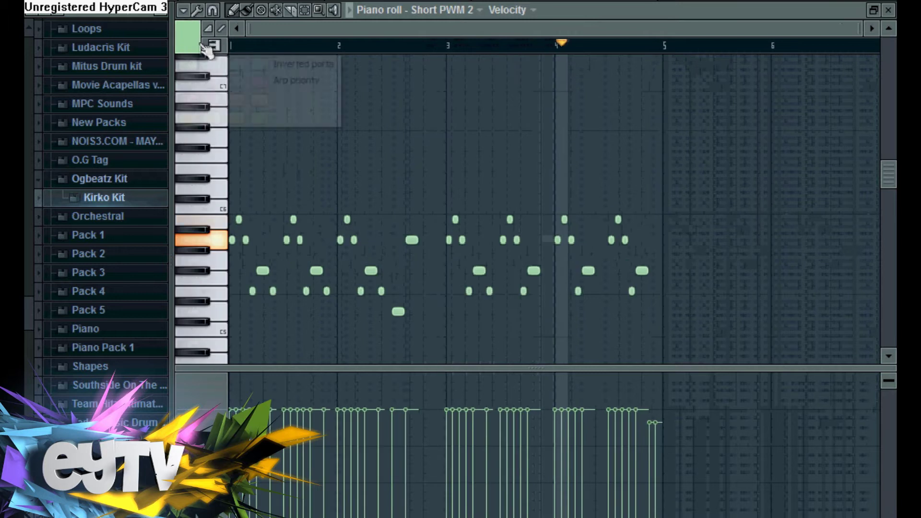
click(215, 45)
click(215, 45)
click(216, 45)
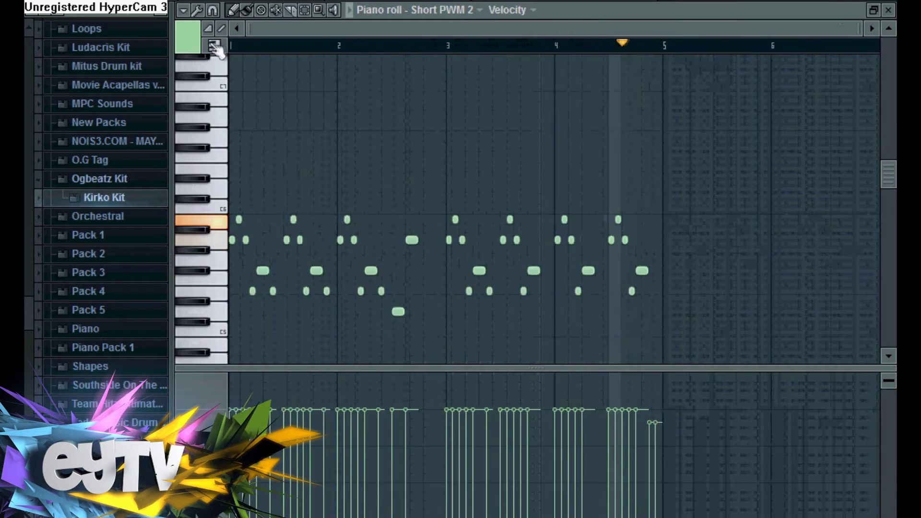
- Check the high note at the end of the Short PWM 2 melody, then close the piano roll
scroll(610, 147, down, 1)
scroll(610, 148, up, 3)
key(space)
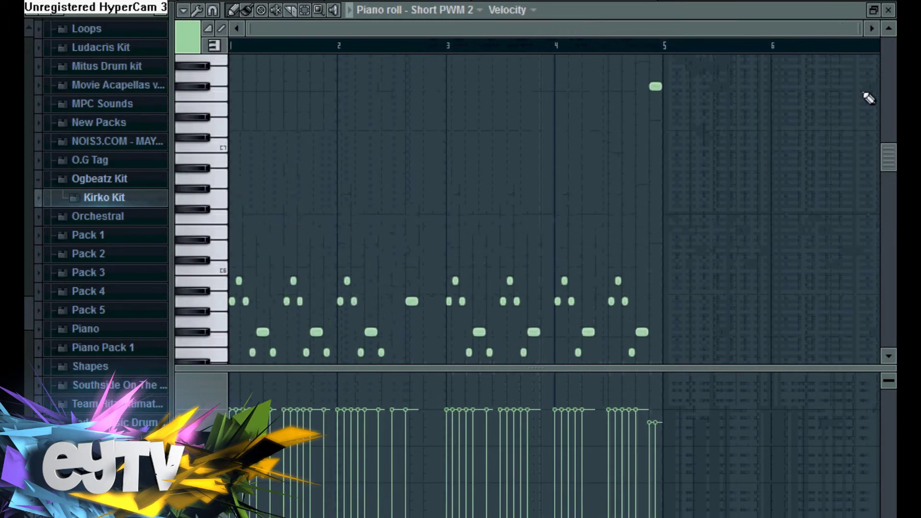
click(889, 10)
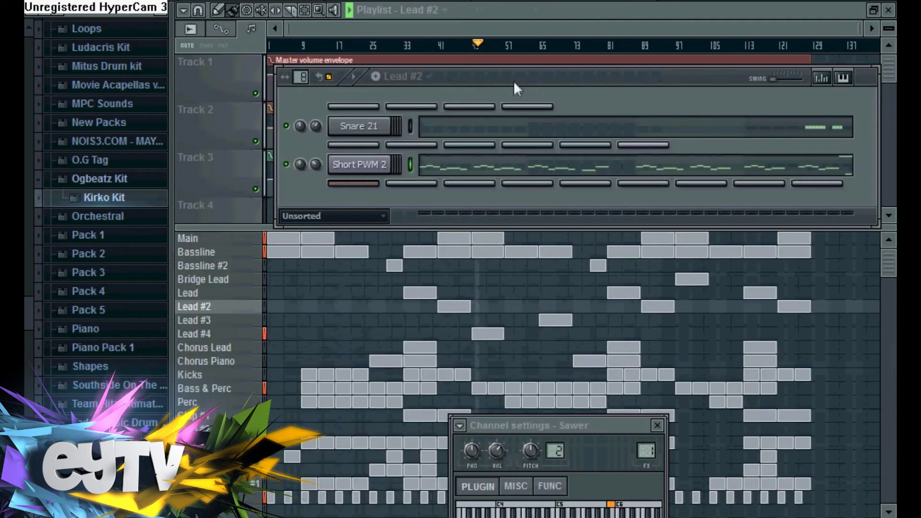
- Look through the patterns from Lead #3 to Perc one after another in the step sequencer
key(KP_Add)
key(KP_Add)
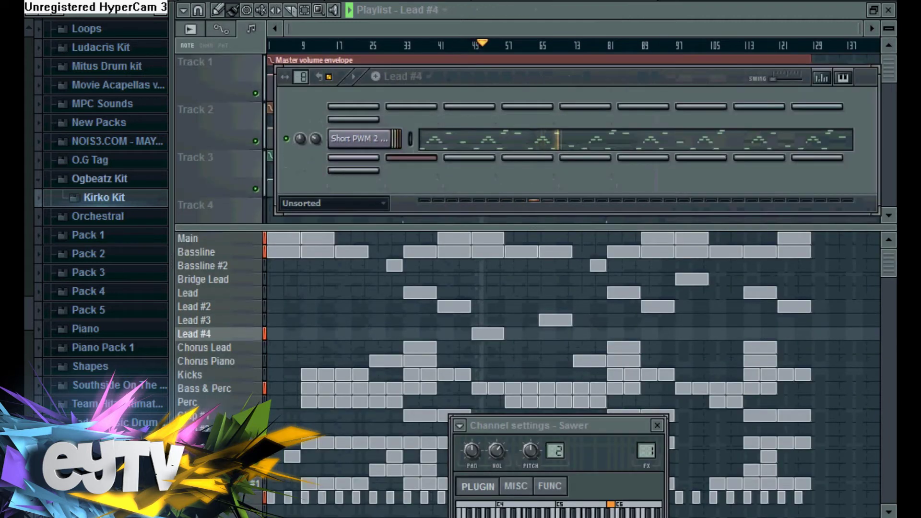
key(KP_Add)
key(KP_Add)
key(KP_Add)
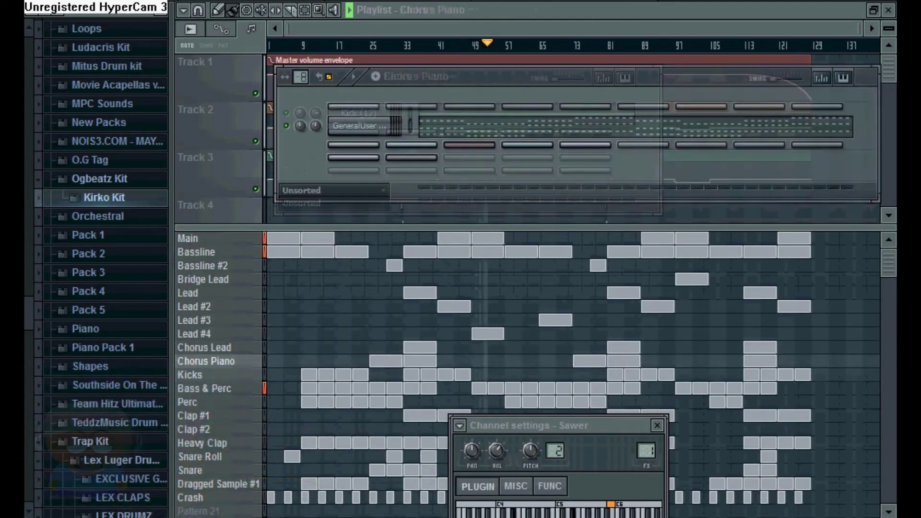
key(KP_Add)
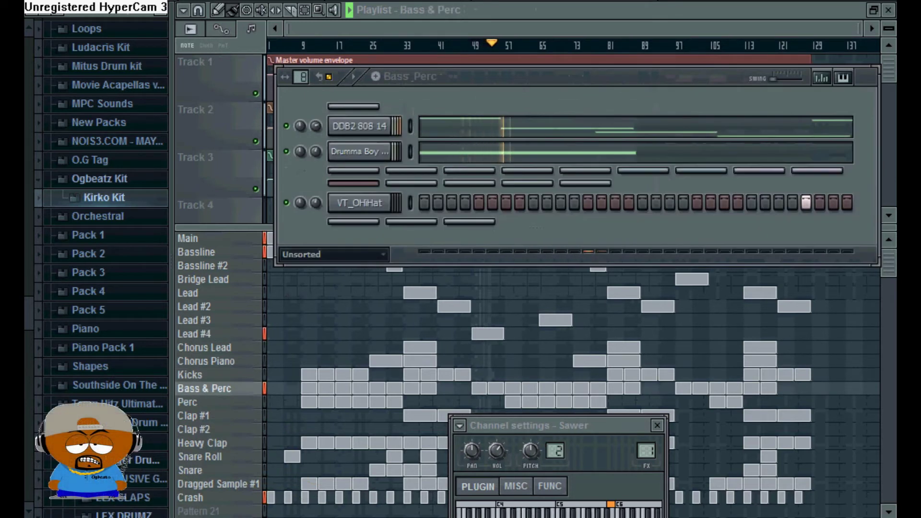
right_click(537, 1)
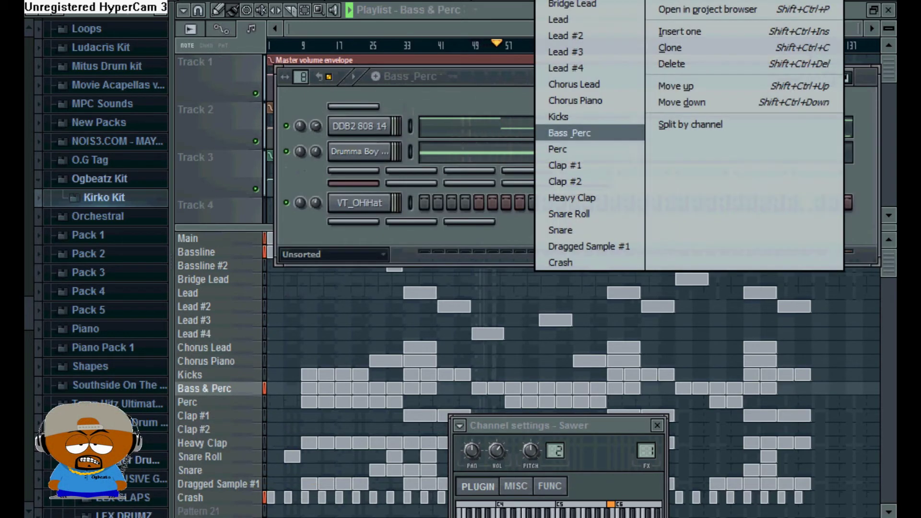
click(482, 71)
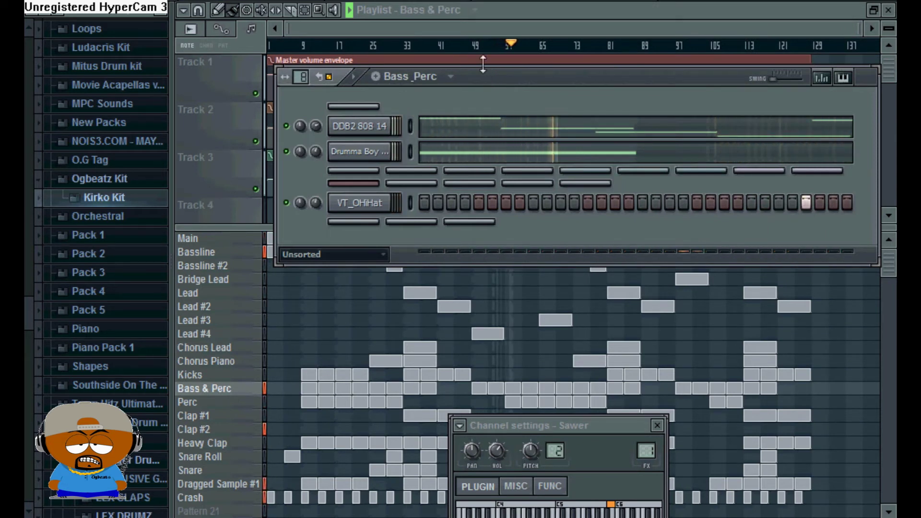
key(KP_Add)
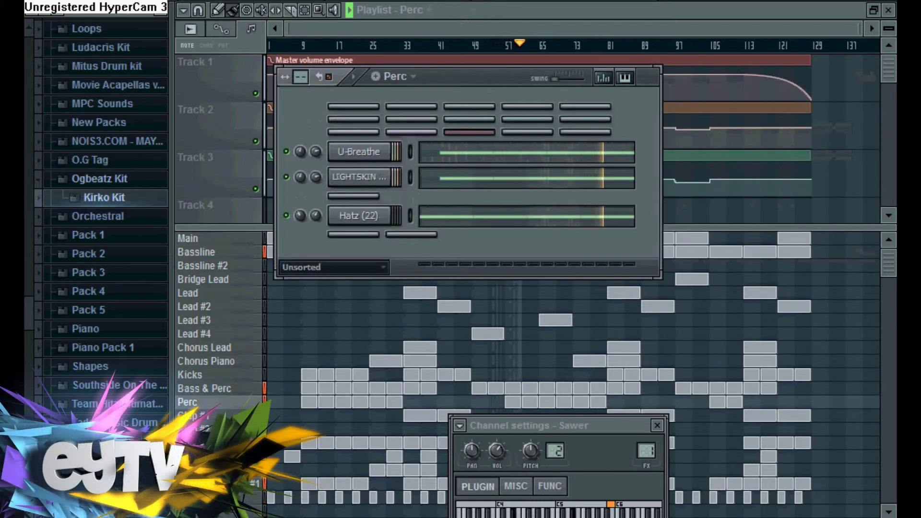
- Show the Clap #1 pattern in the step sequencer and close the Sawer channel settings
key(KP_Add)
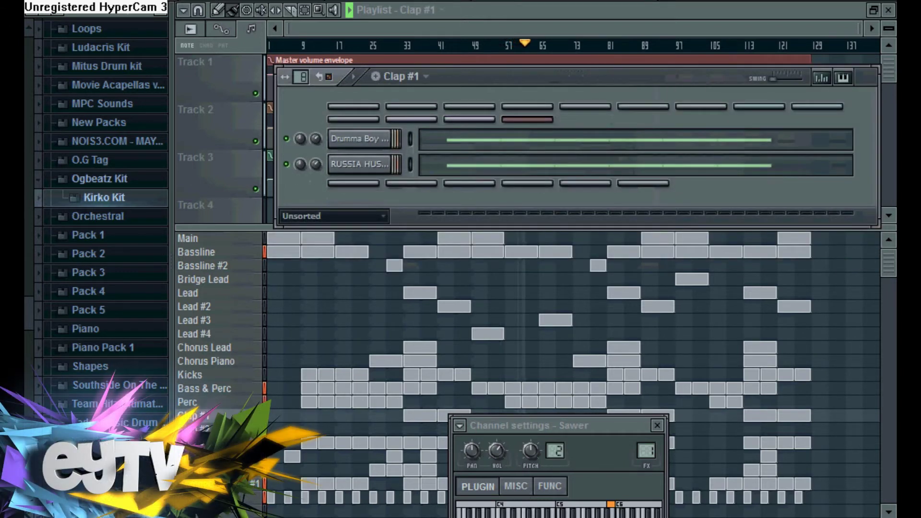
click(657, 425)
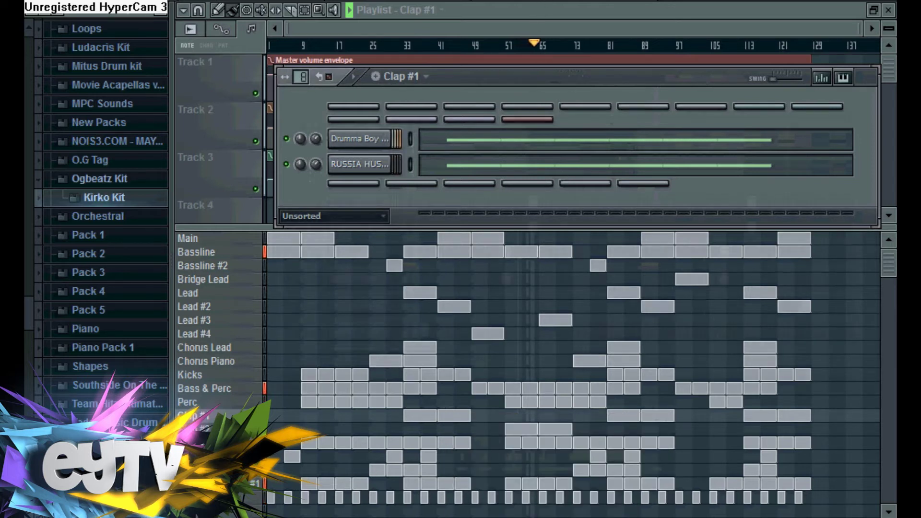
- Switch to the Clap #2 pattern and clear the long Drumma Boy 808 Cymbal note in the piano roll, then close it
click(201, 429)
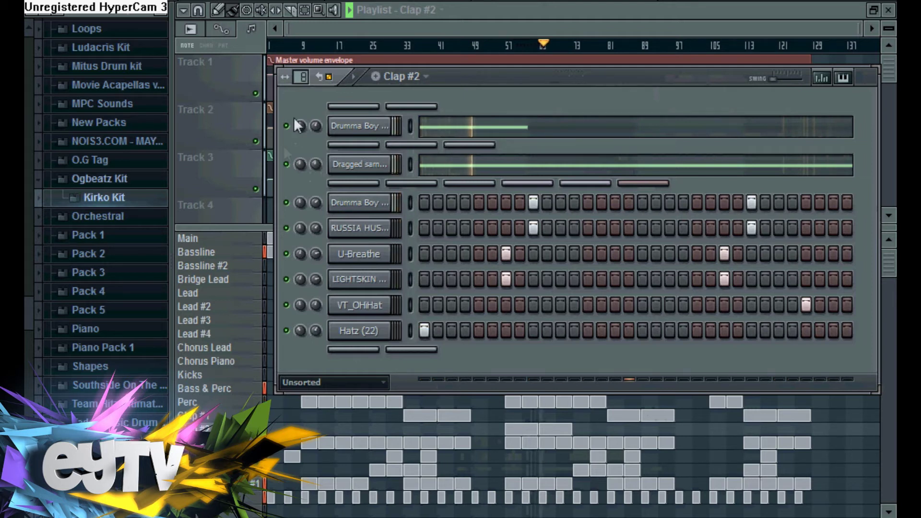
click(439, 135)
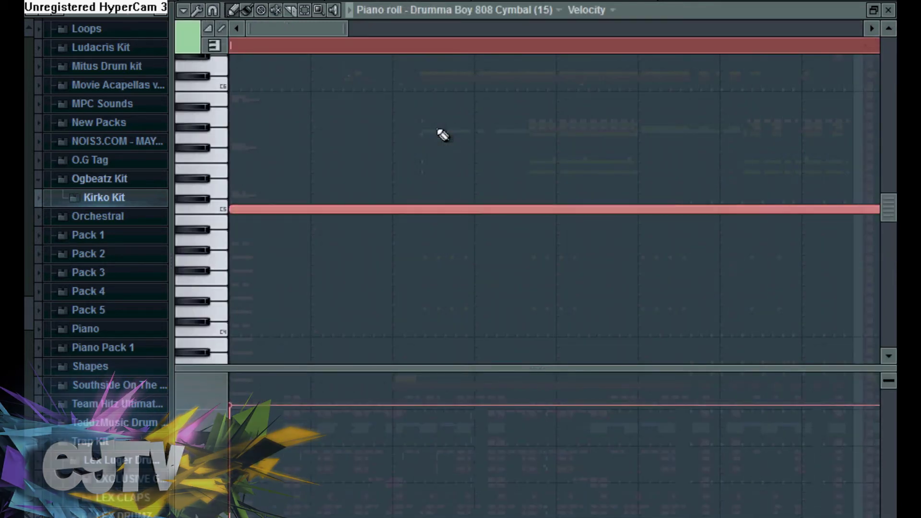
key(Escape)
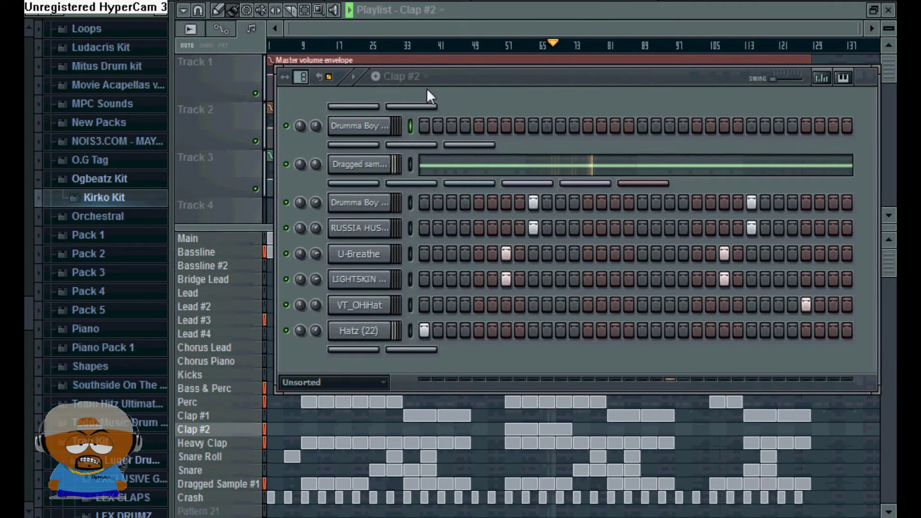
- Look through the patterns from Heavy Clap to Crash, then hide the step sequencer to view the volume, tempo and pitch envelopes
key(KP_Add)
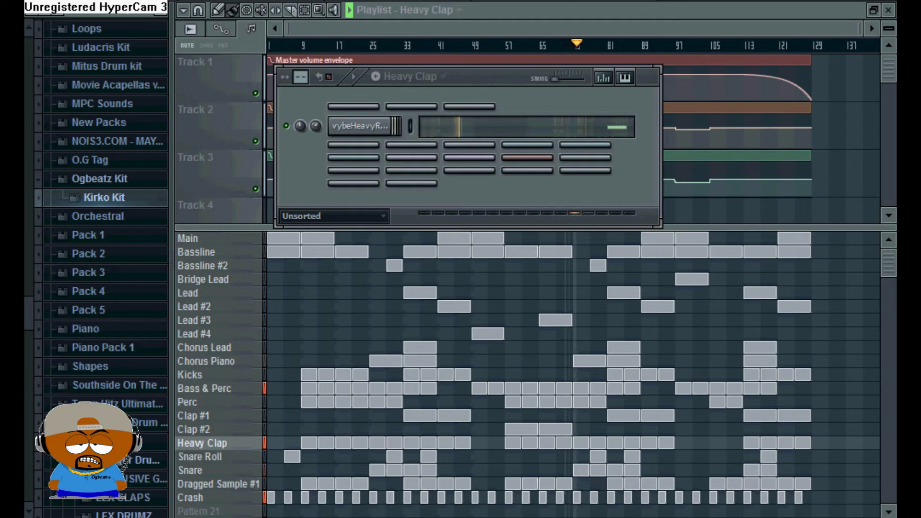
click(200, 457)
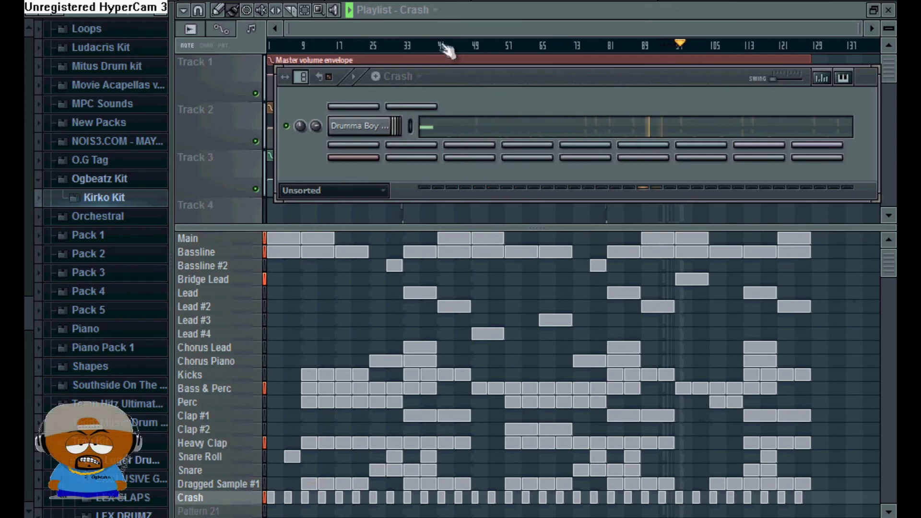
click(415, 25)
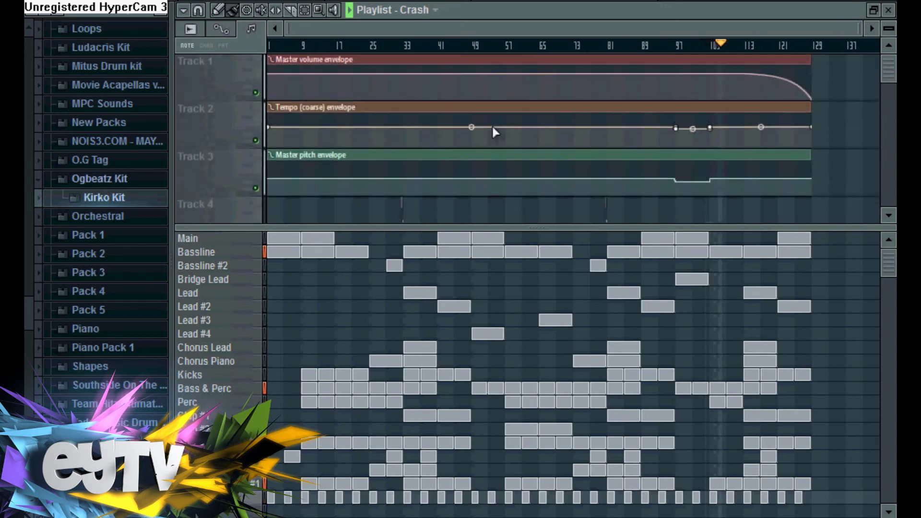
- Bring the step sequencer back and look through the full list of channels used in the beat
key(F6)
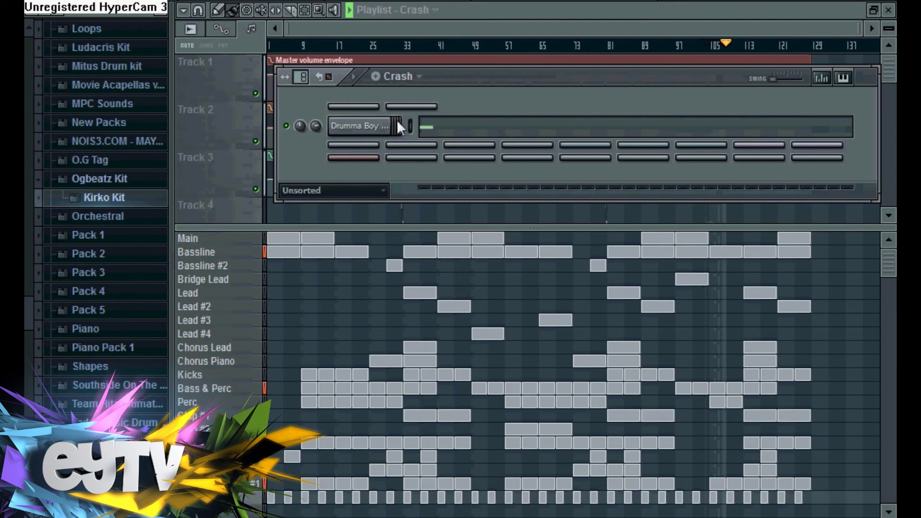
scroll(425, 127, down, 5)
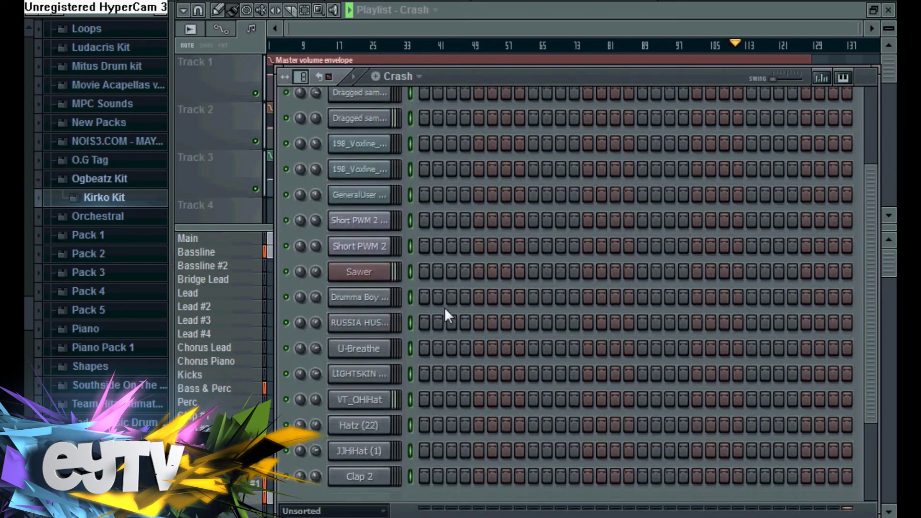
scroll(444, 307, up, 5)
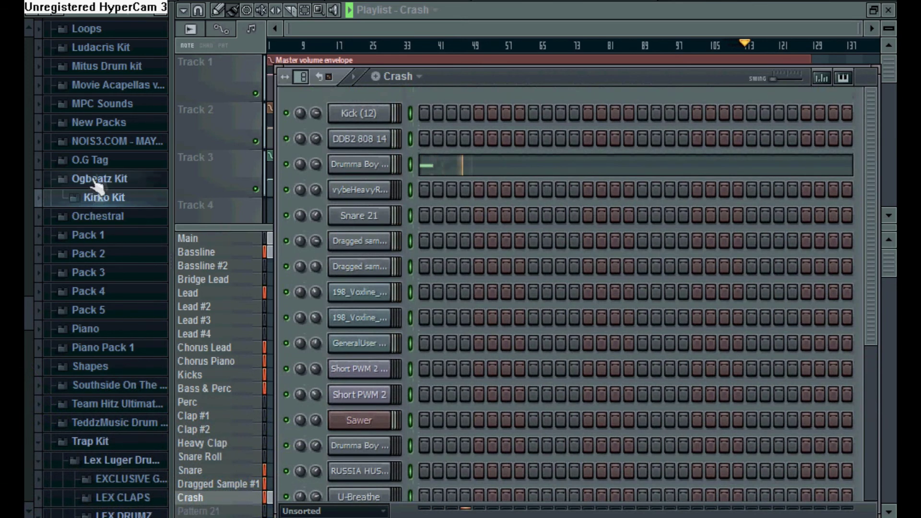
- Collapse the Ogbeatz Kit and Trap Kit folders in the sample browser, then hide the step sequencer to reveal the whole playlist
click(126, 181)
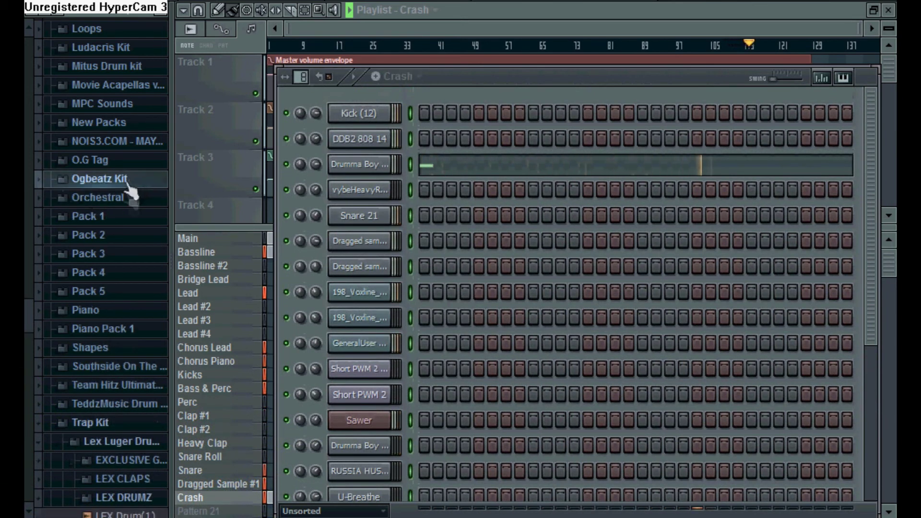
scroll(127, 192, down, 3)
click(103, 373)
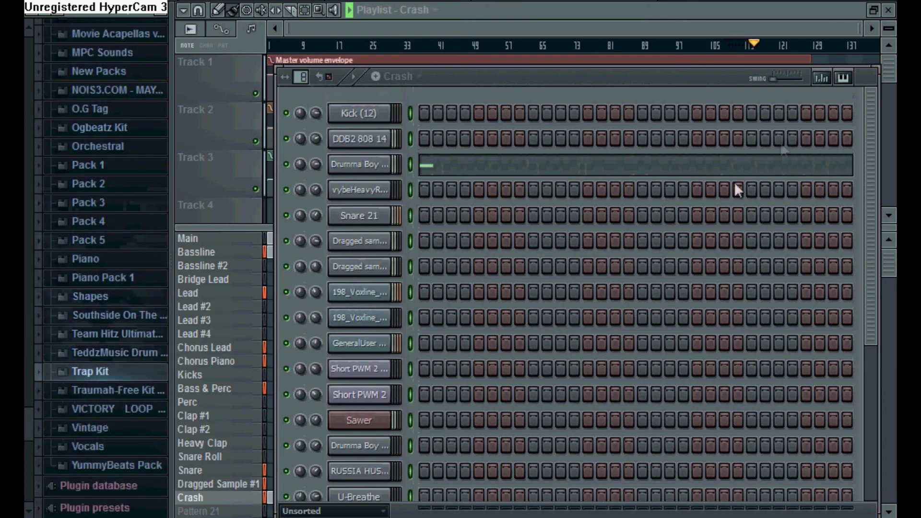
click(728, 27)
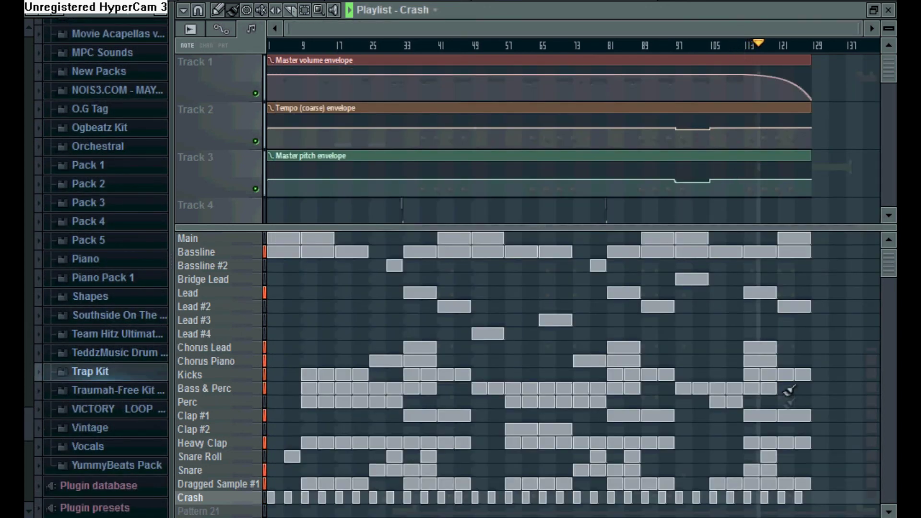